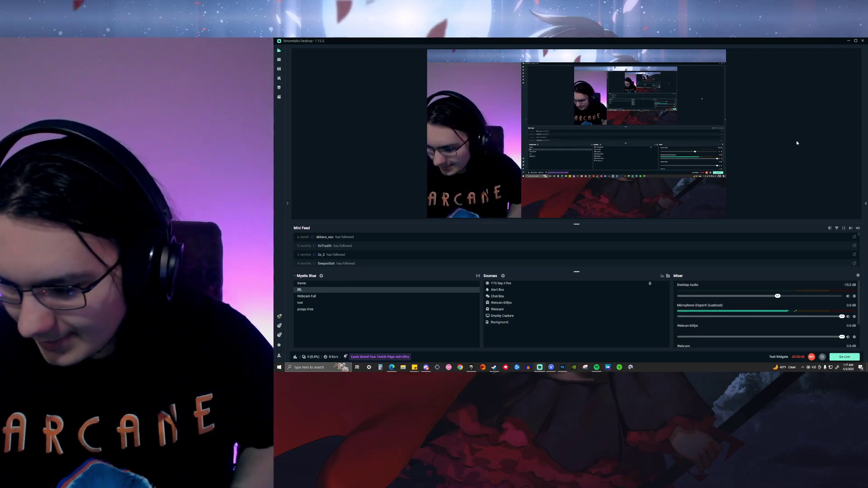
Switch to the BABYMETAL 'Mirror Mirror (OFFICIAL)' video and make it fullscreen.
key("alt+Tab")
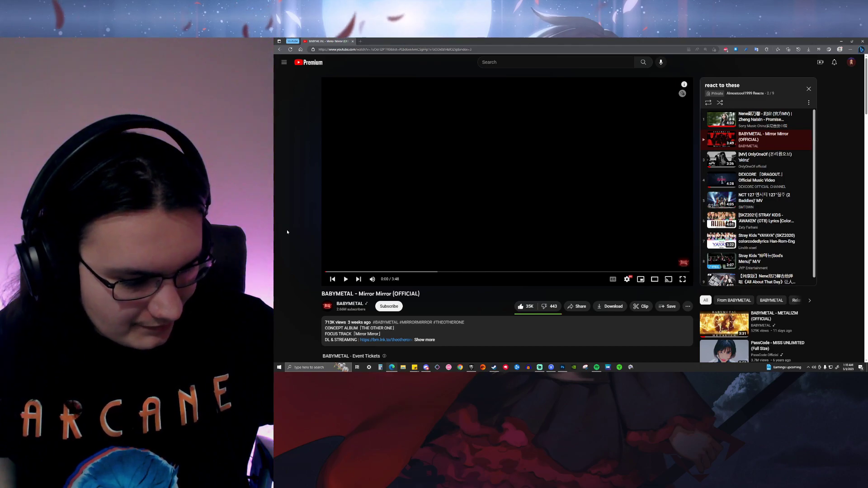
key("f")
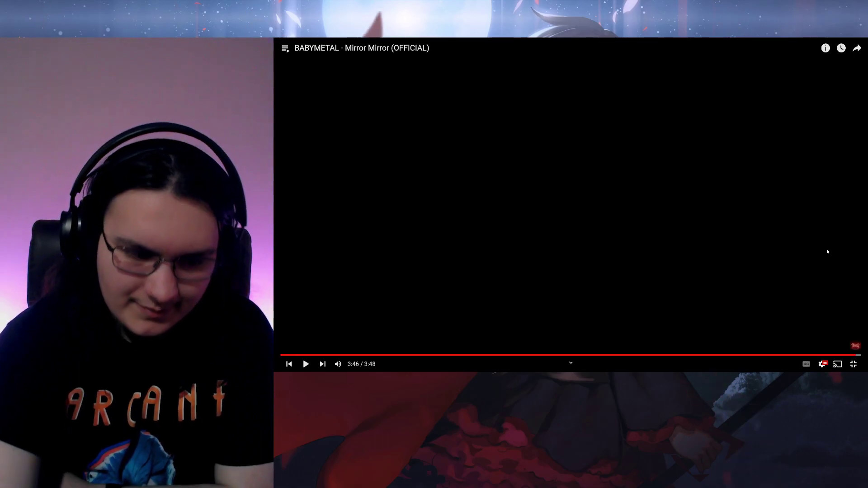
After the video reaches 3:46 of 3:48, switch back to Streamlabs Desktop.
key("alt+Tab")
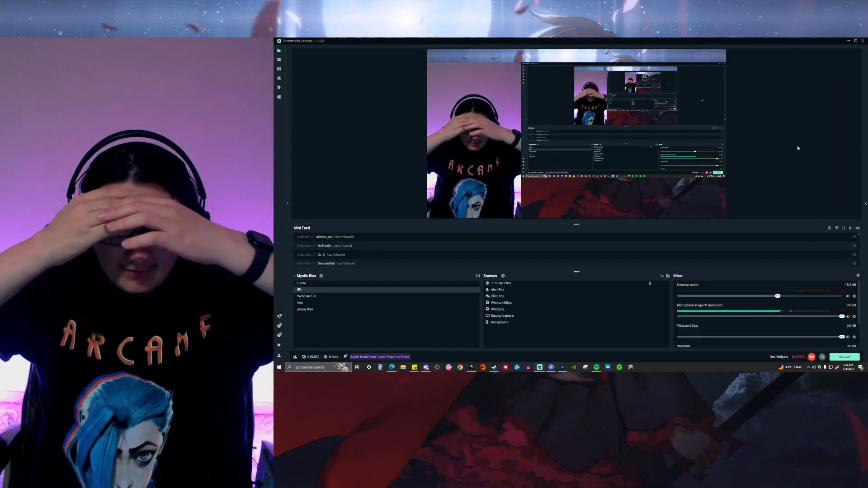